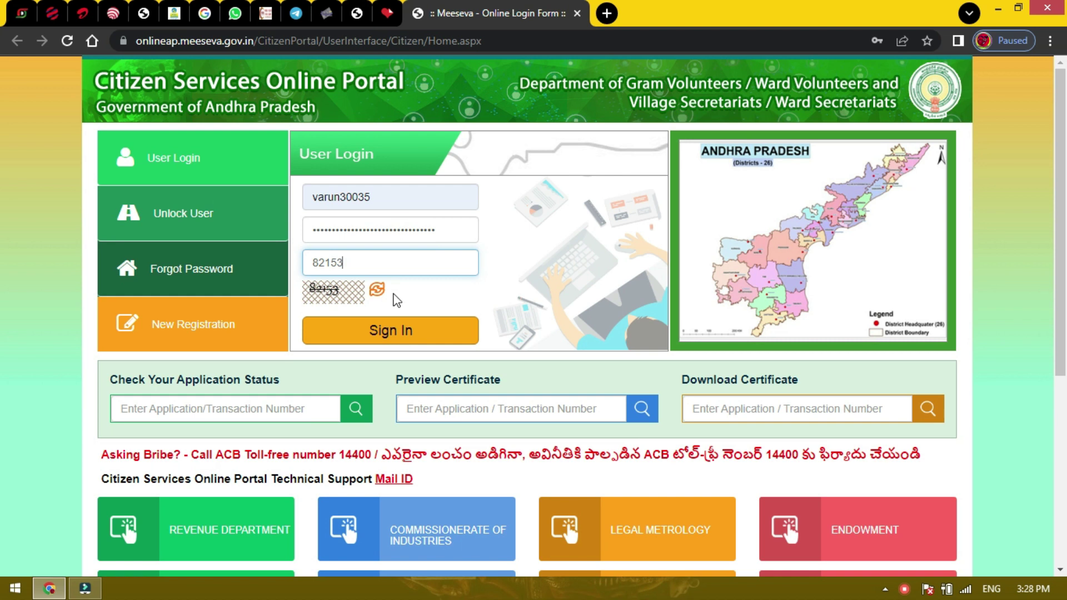
Sign in with the entered credentials and open the ROR - 1B service of the Revenue Department.
left_click(422, 334)
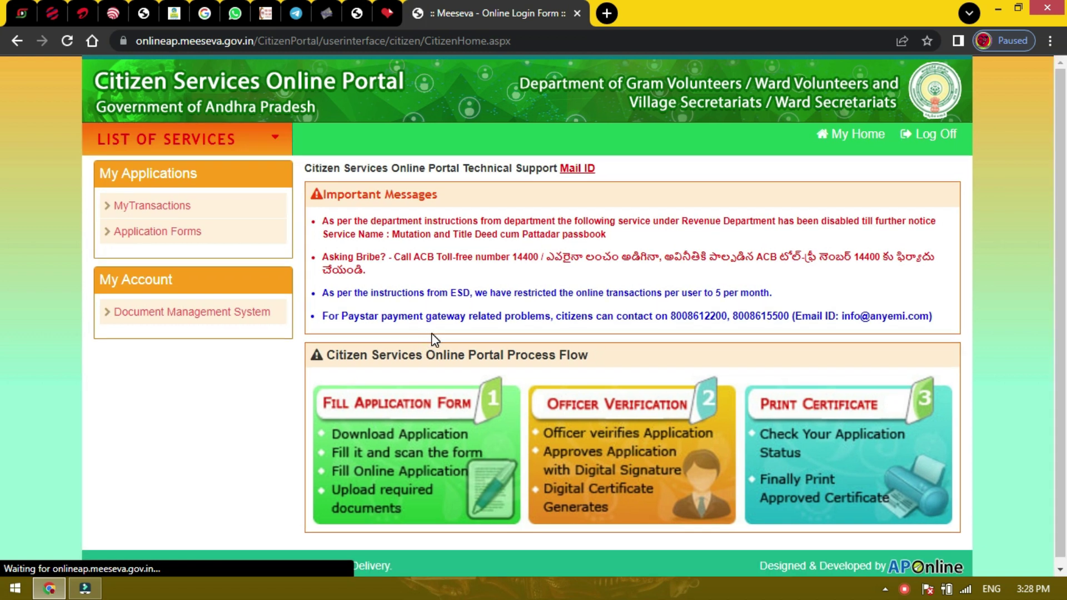
left_click(191, 145)
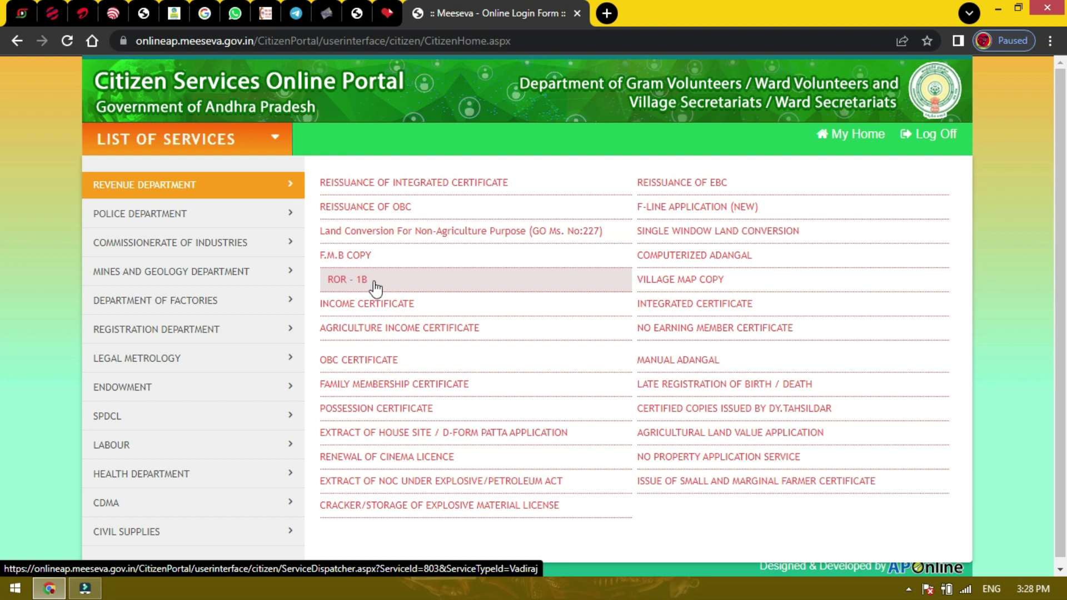
left_click(371, 285)
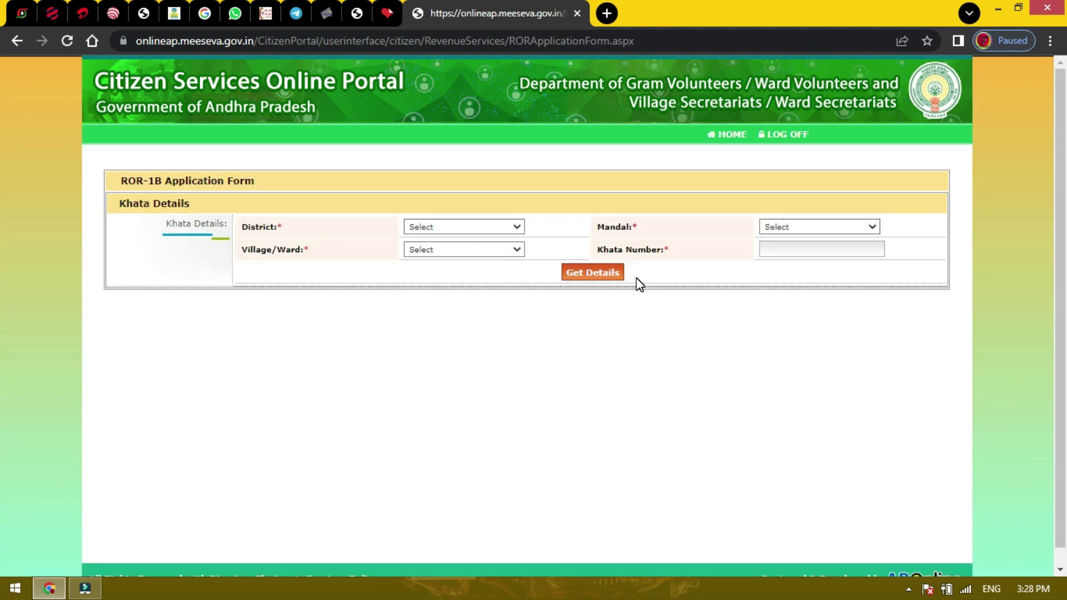
In the khata details, select the district అనకాపల్లి, the mandal మాకవారపాలెం and the village బూరుగుపాలెం.
left_click(490, 230)
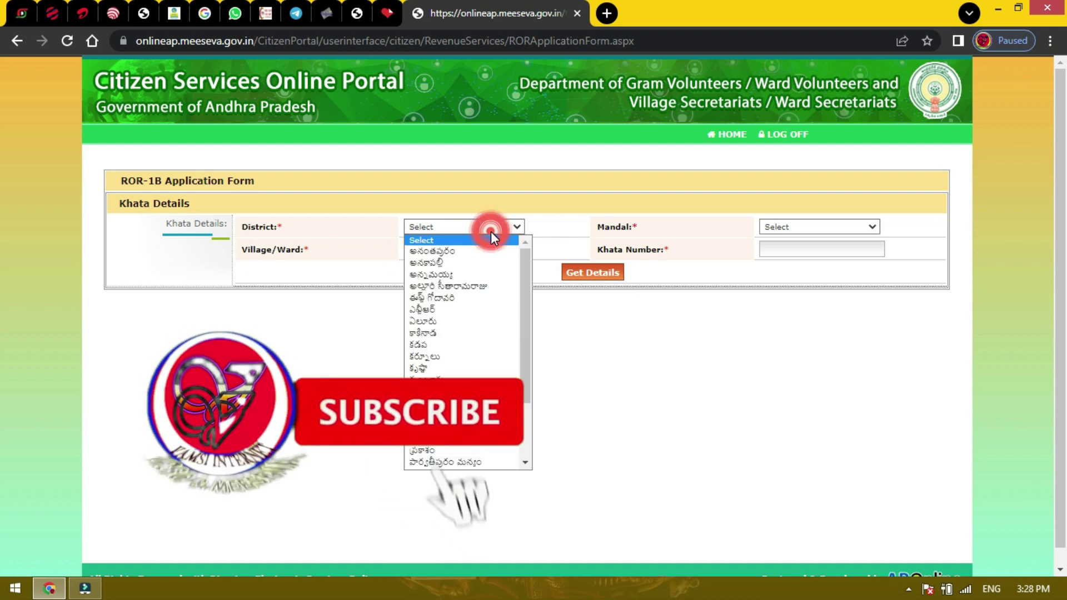
left_click(476, 263)
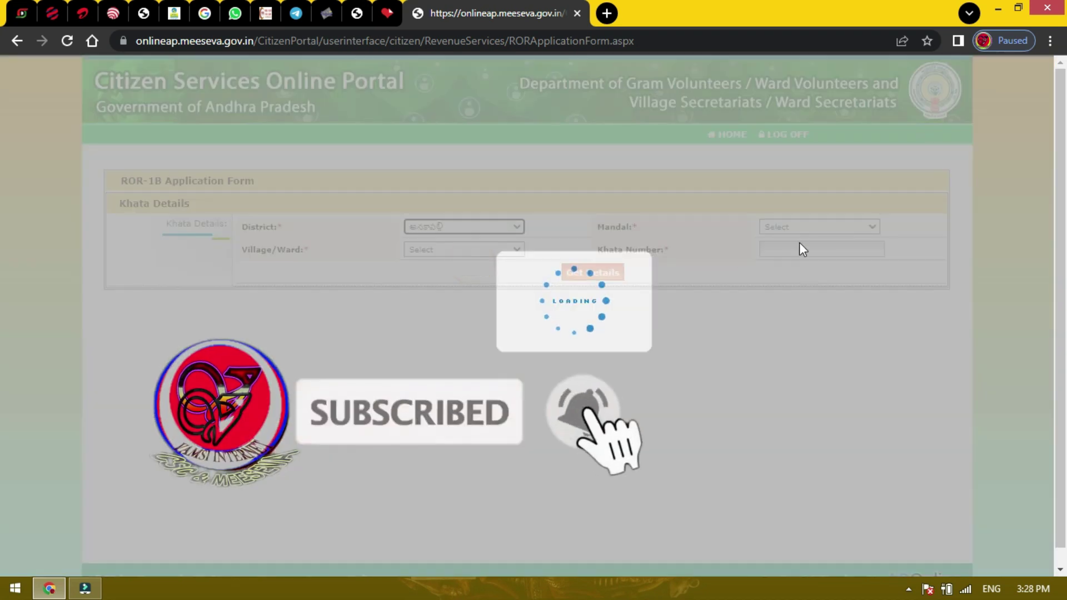
left_click(818, 228)
left_click(798, 425)
left_click(472, 256)
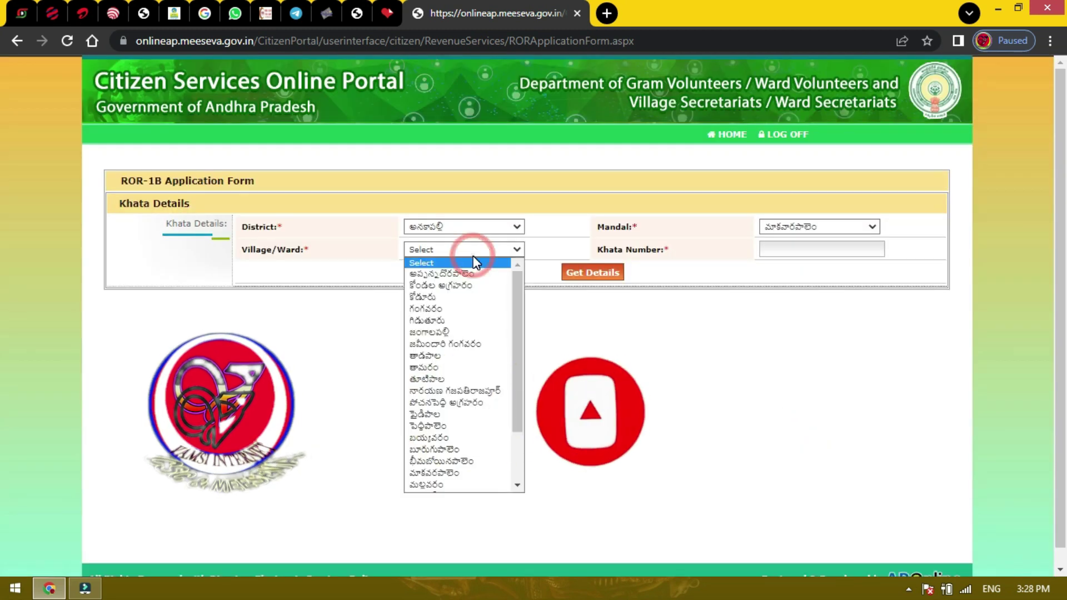
left_click(434, 449)
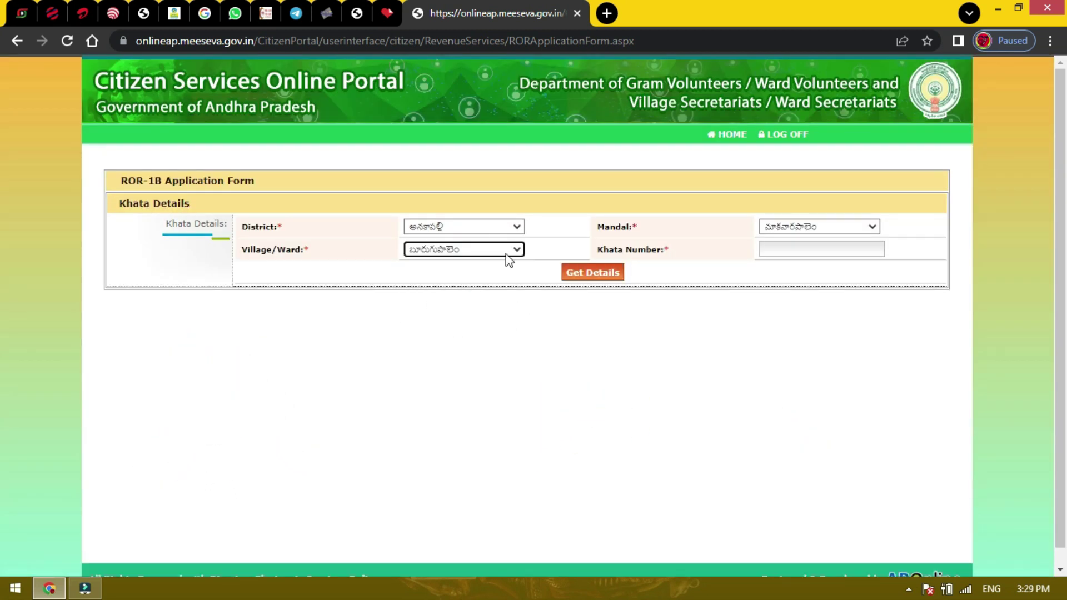
Enter the khata number from the saved suggestion and retrieve the land details.
left_click(824, 253)
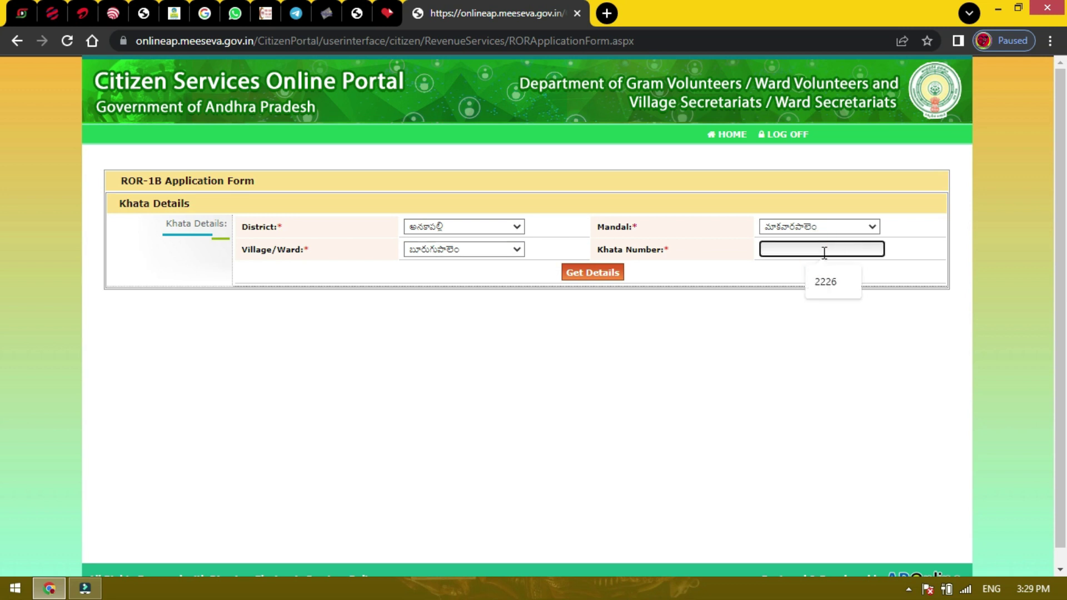
left_click(817, 275)
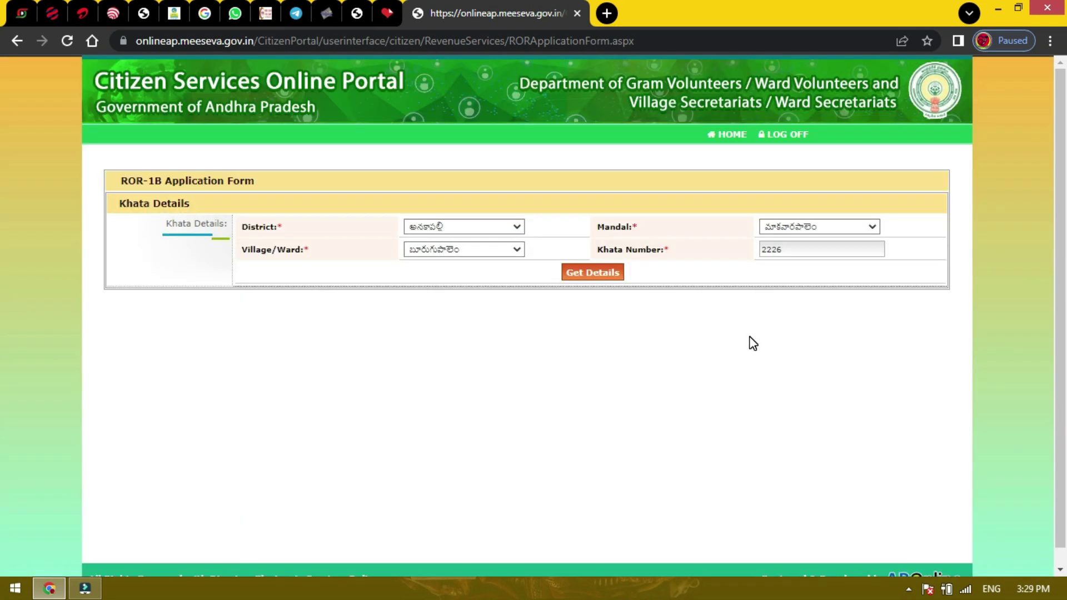
left_click(602, 273)
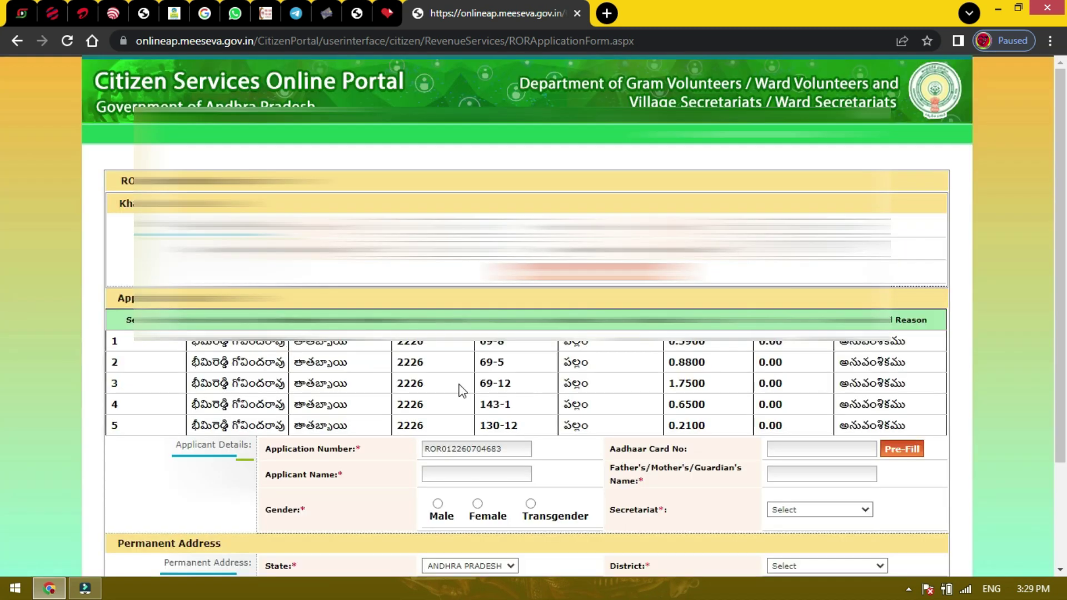
Set the applicant's gender to Male and the secretariat to BURUGUPALEM.
scroll(460, 388, "down", 3)
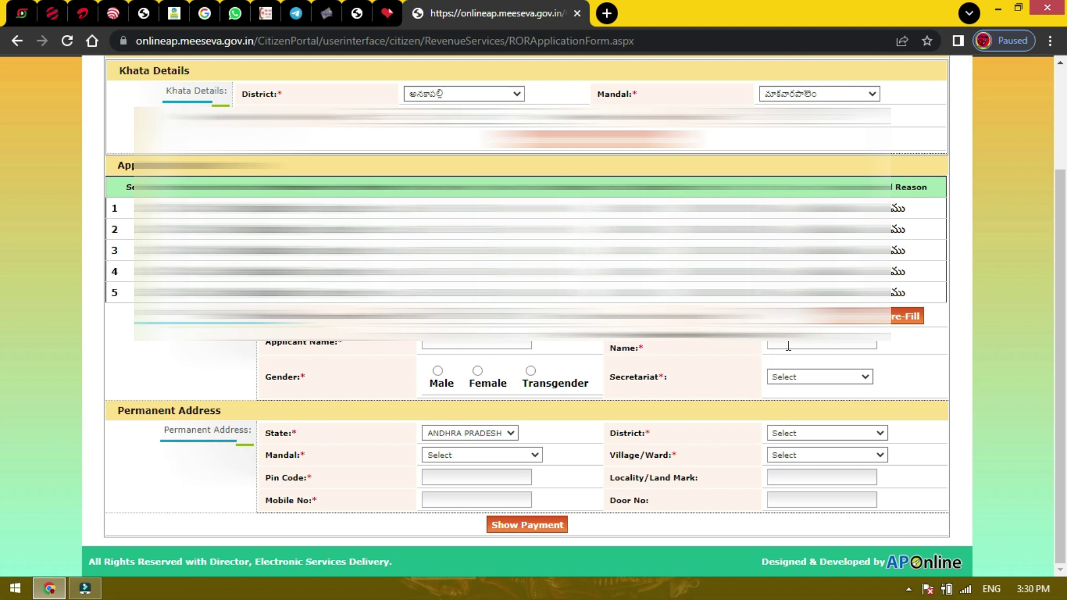
left_click(438, 373)
left_click(821, 377)
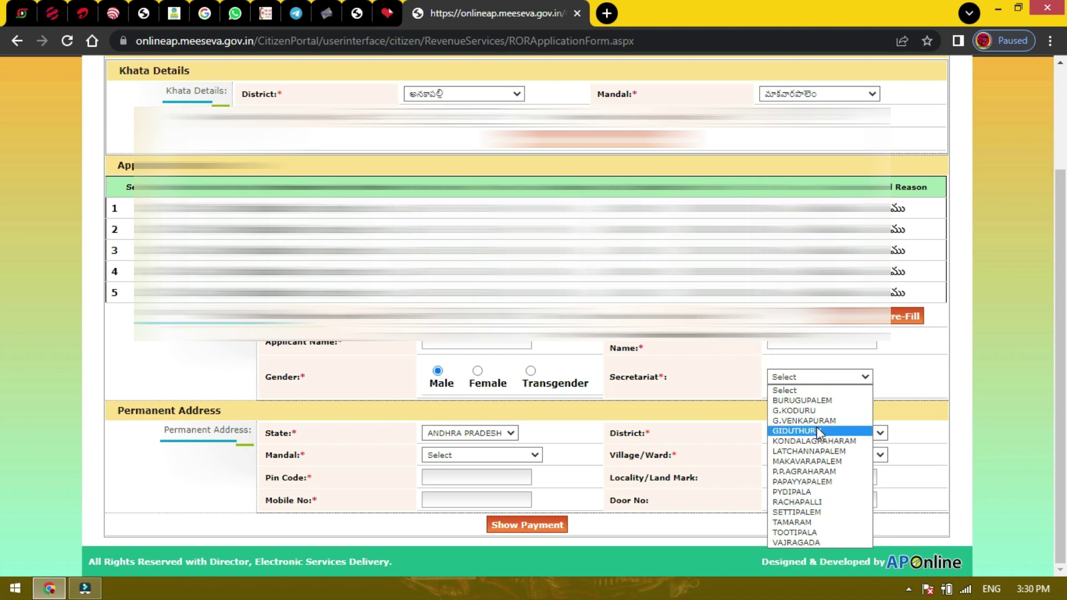
left_click(815, 402)
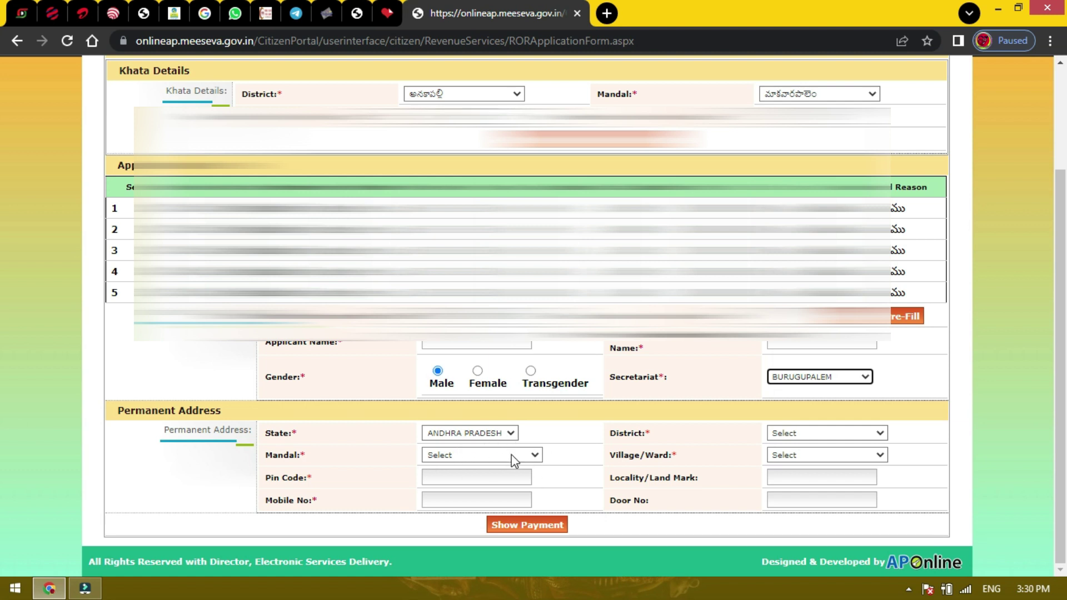
Set the permanent address to Anakapalli district, MAKAVARAPALEM mandal and Burugupalem village, and enter the postal pin code and mobile number.
left_click(816, 433)
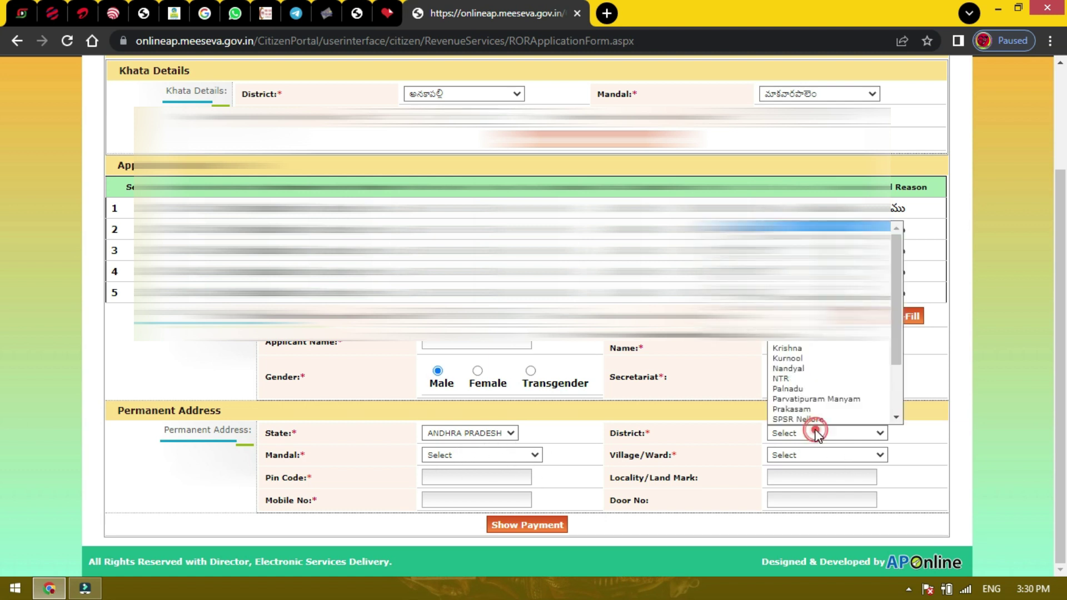
left_click(795, 246)
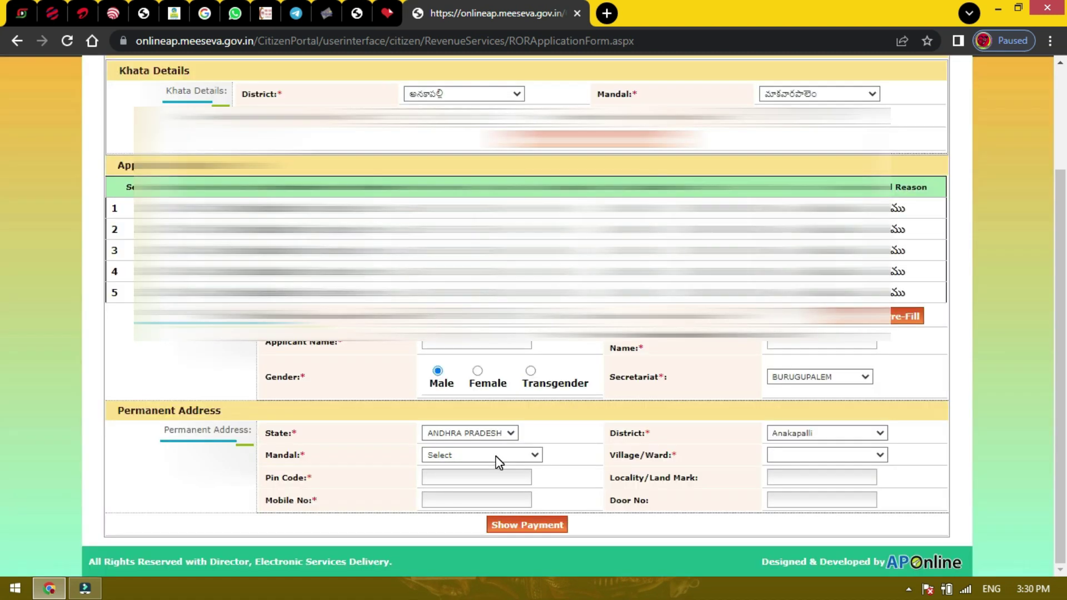
left_click(466, 477)
type("5")
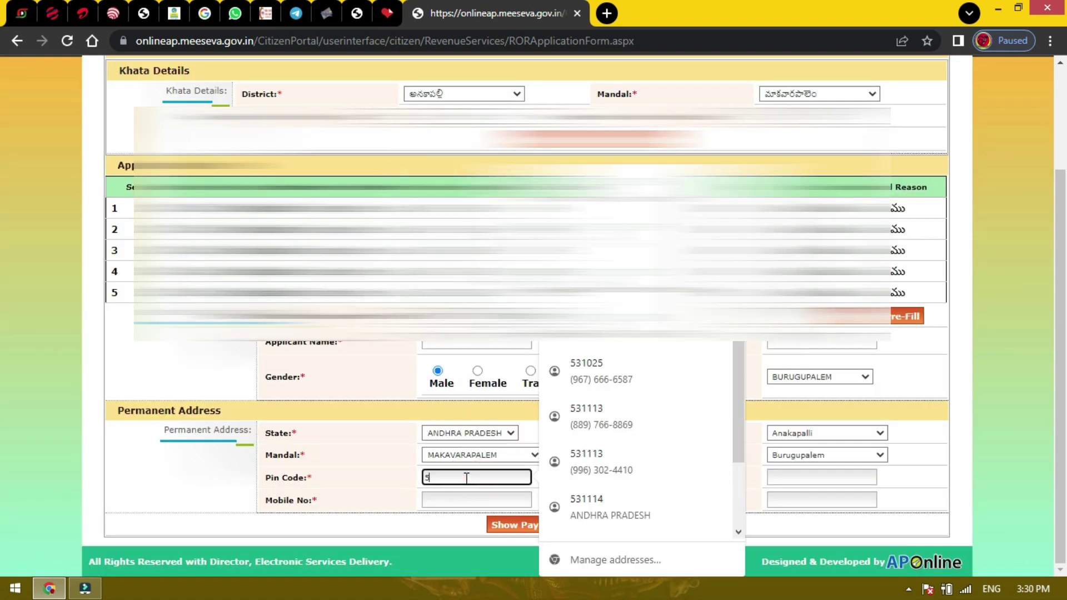
type("31113")
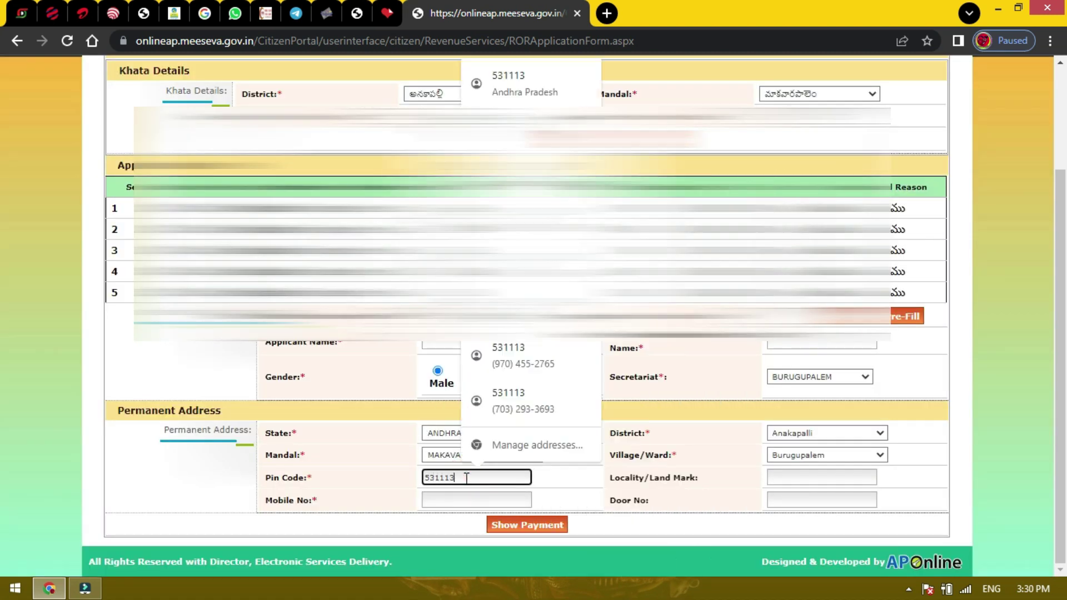
left_click(724, 506)
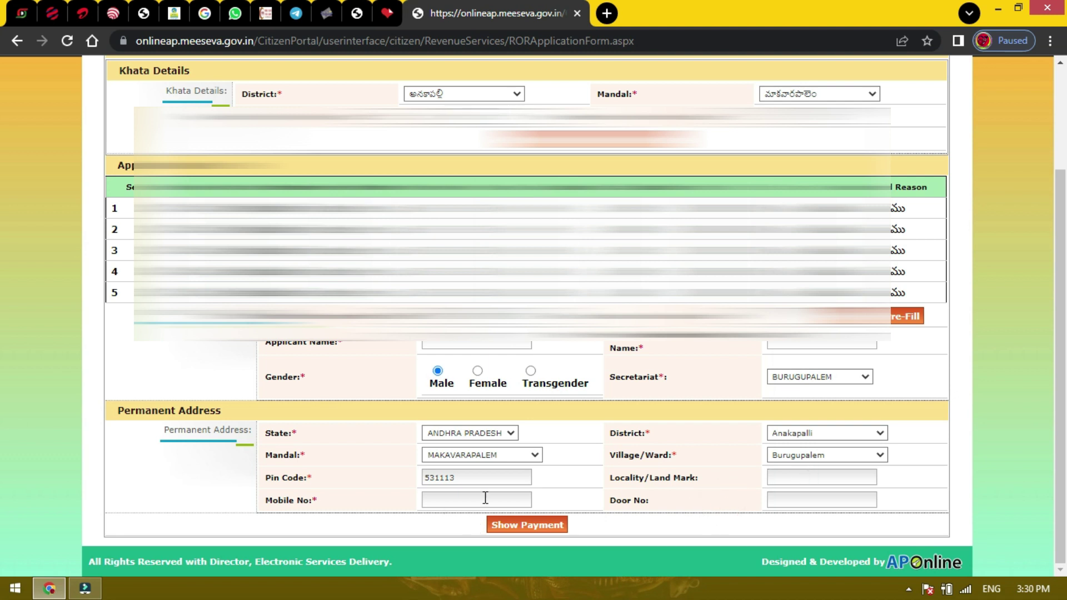
Show and confirm the application payment, and proceed through the PAYSTAR gateway.
left_click(528, 525)
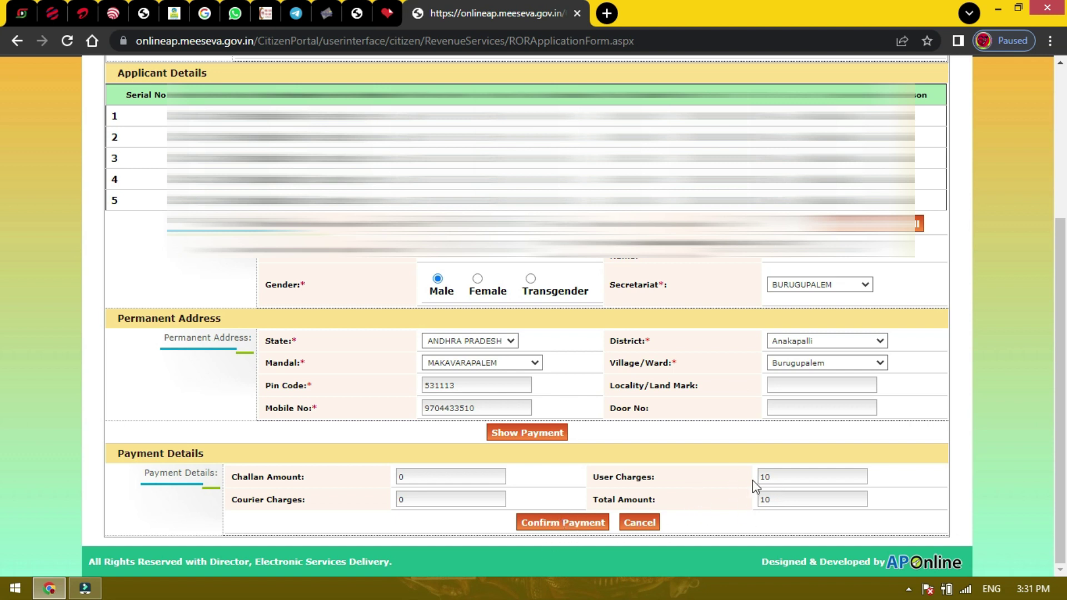
left_click(568, 522)
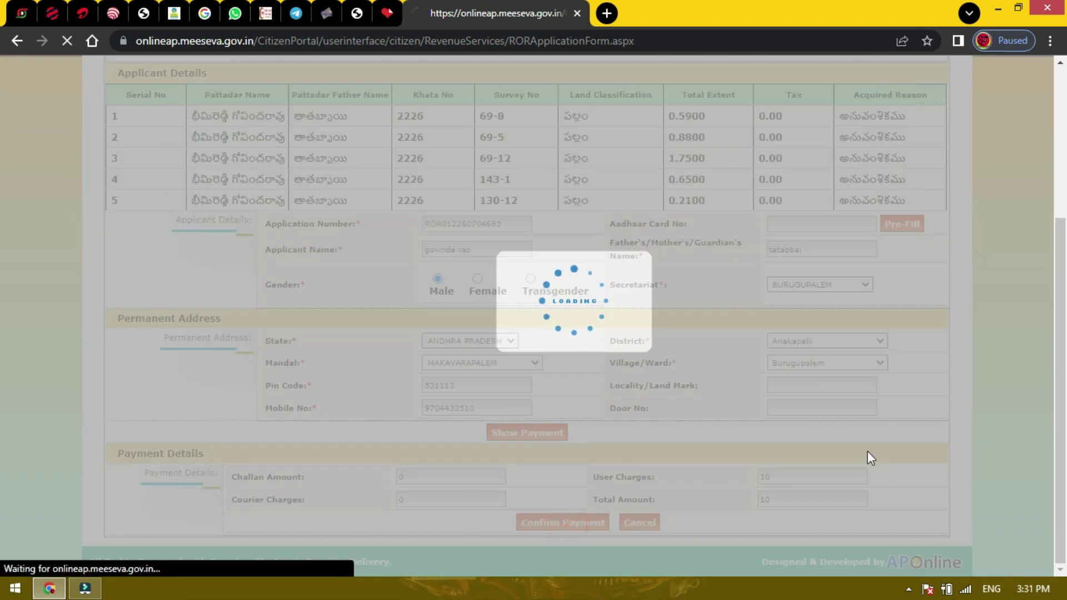
scroll(752, 428, "down", 3)
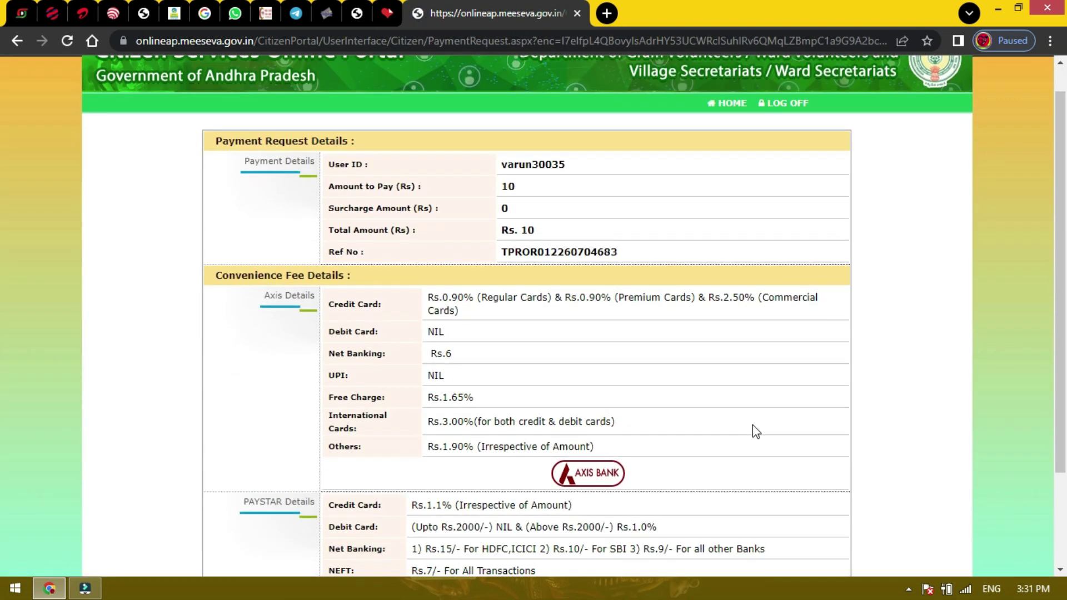
scroll(752, 428, "up", 2)
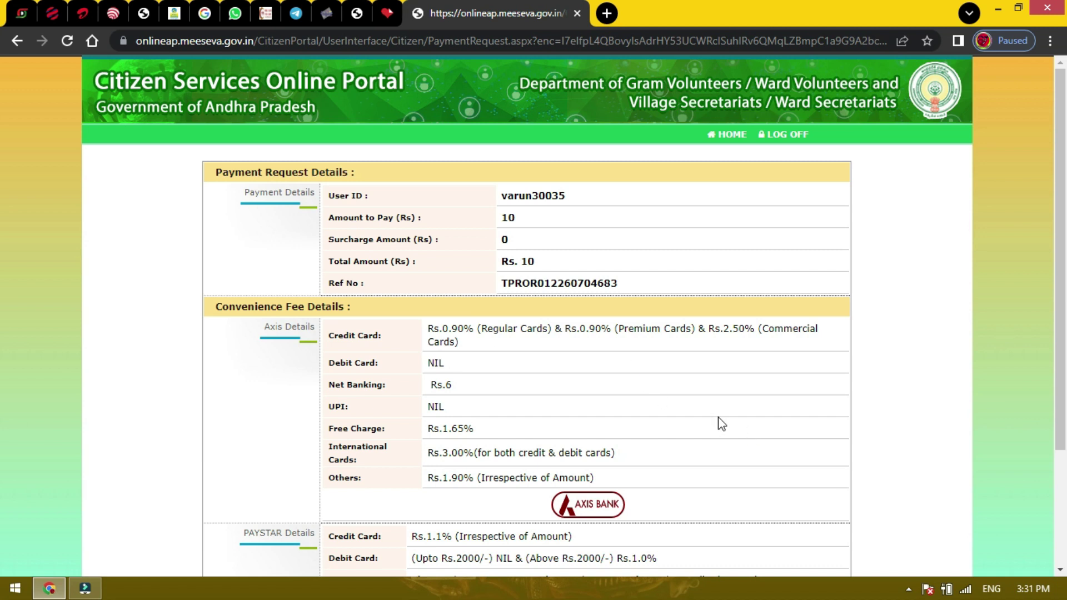
scroll(720, 422, "down", 3)
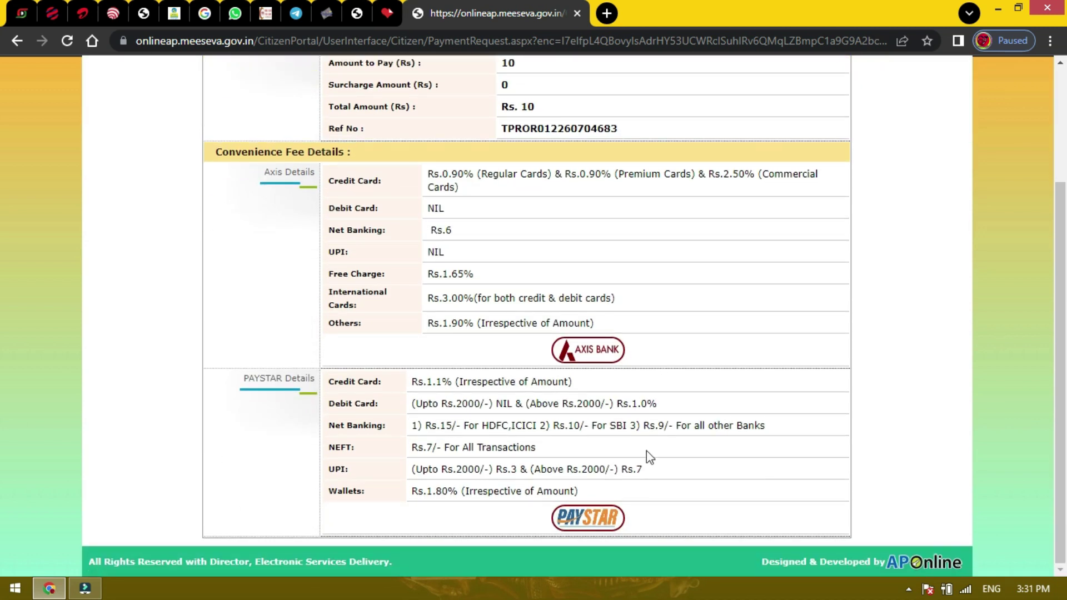
left_click(593, 522)
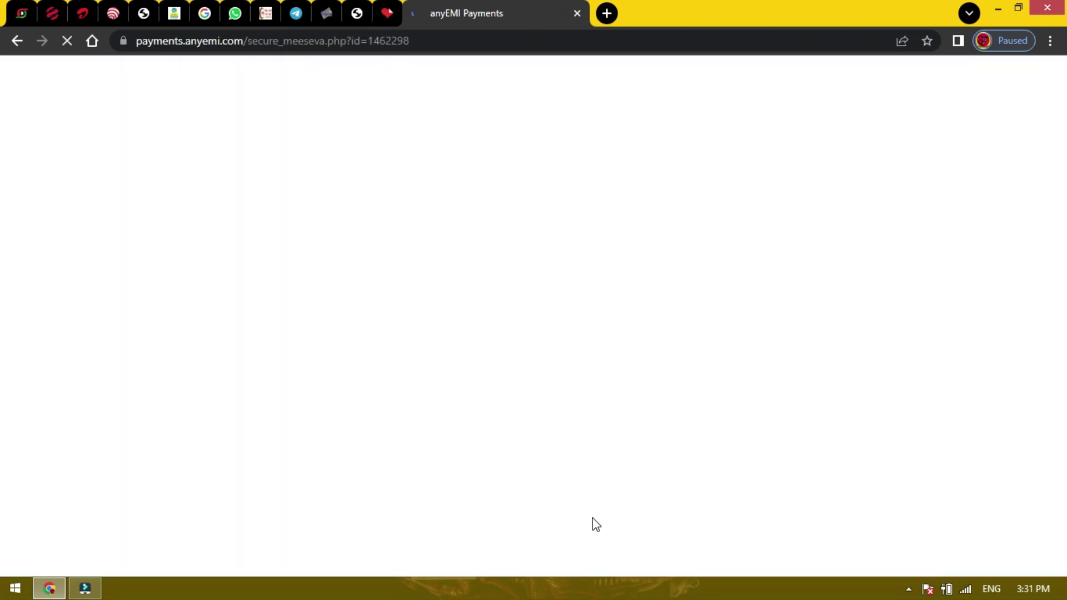
Review the card, net banking and wallet options on the gateway page, and complete the application payment.
scroll(382, 286, "down", 5)
scroll(582, 378, "up", 2)
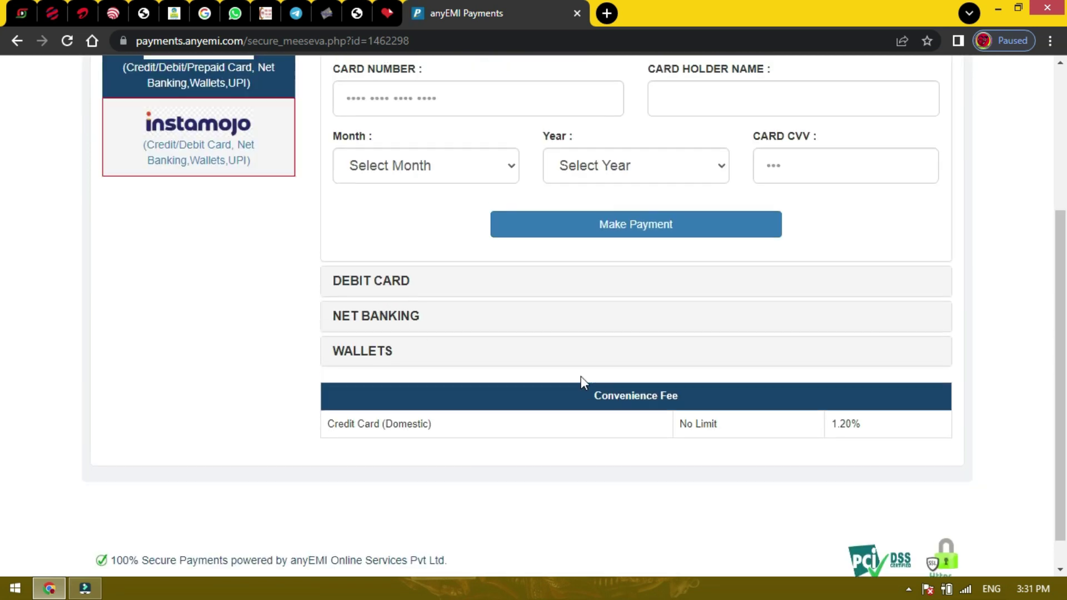
scroll(435, 344, "up", 2)
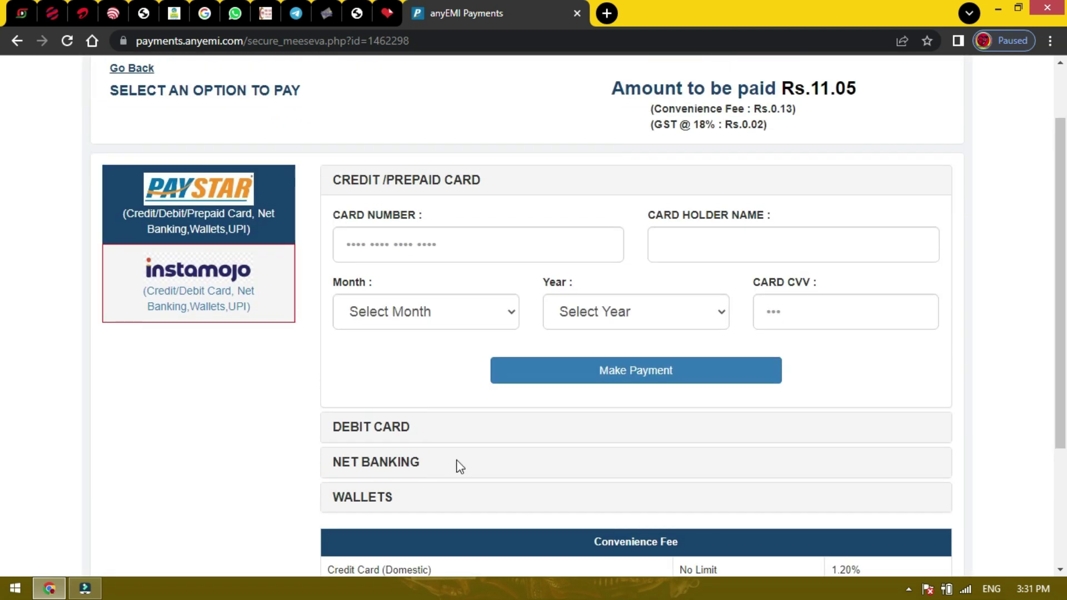
scroll(457, 465, "down", 3)
left_click(385, 339)
scroll(619, 278, "up", 2)
left_click(584, 333)
left_click(538, 369)
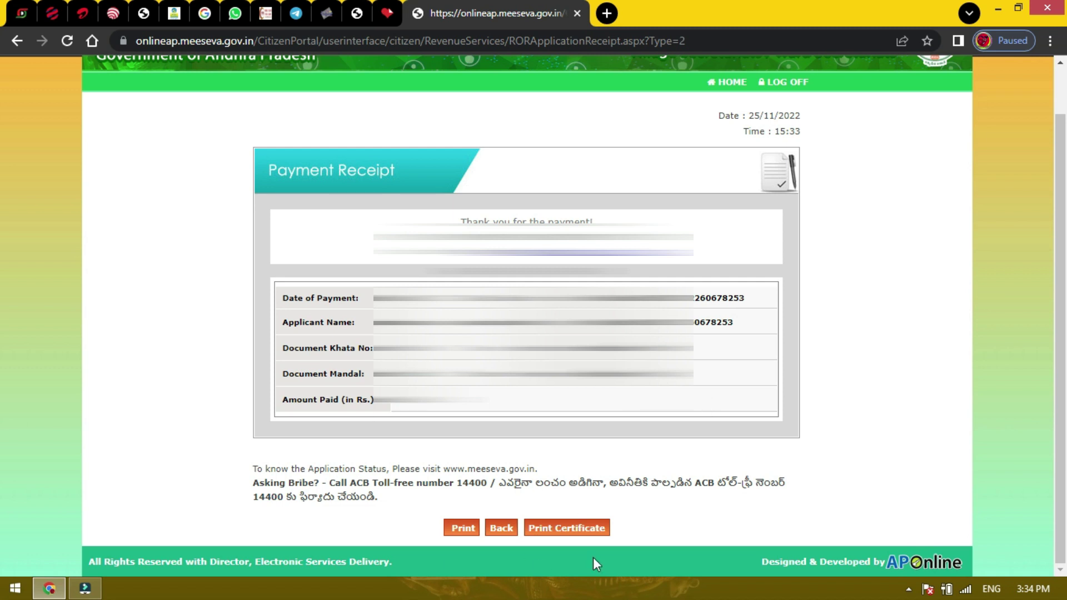
Open the printable certificate from the payment receipt in a maximized window and examine its header, land table and signature.
left_click(582, 529)
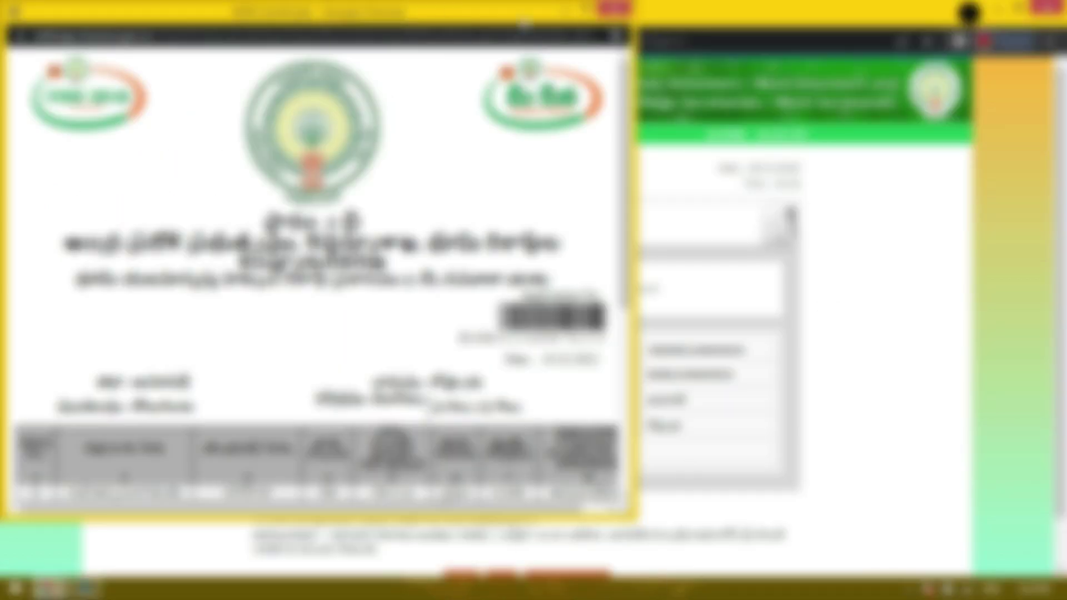
left_click(599, 9)
scroll(766, 319, "down", 3)
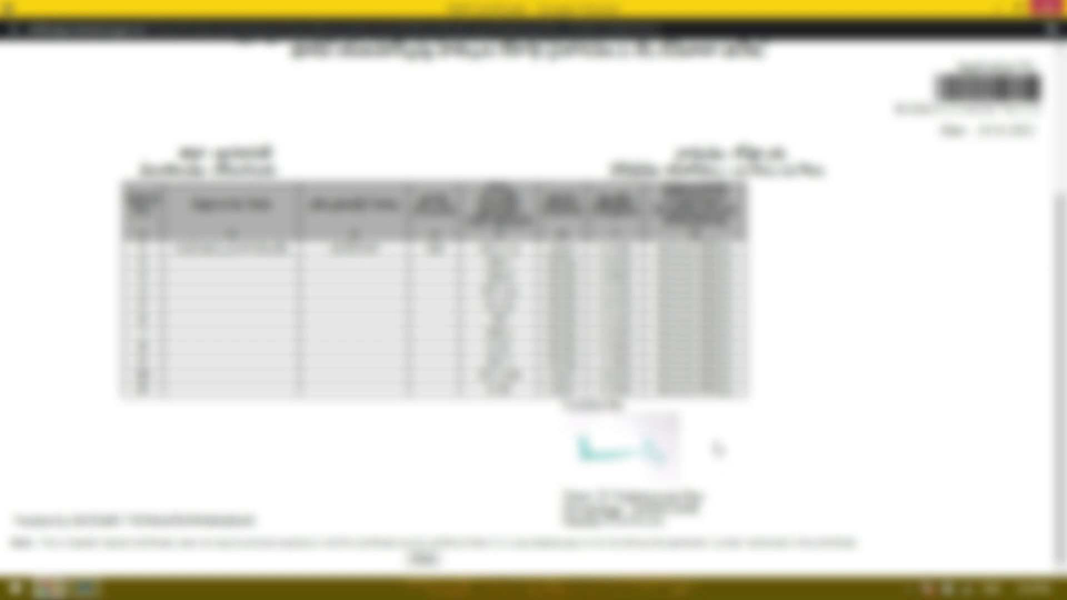
scroll(715, 443, "up", 3)
scroll(715, 443, "down", 3)
scroll(667, 444, "up", 3)
scroll(623, 489, "down", 3)
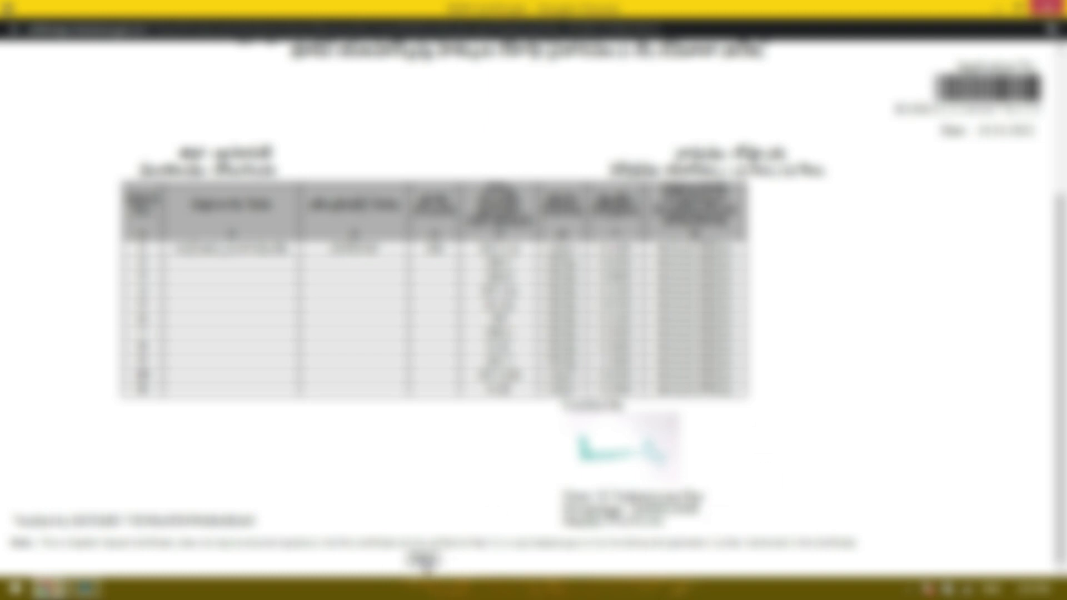
scroll(678, 459, "up", 3)
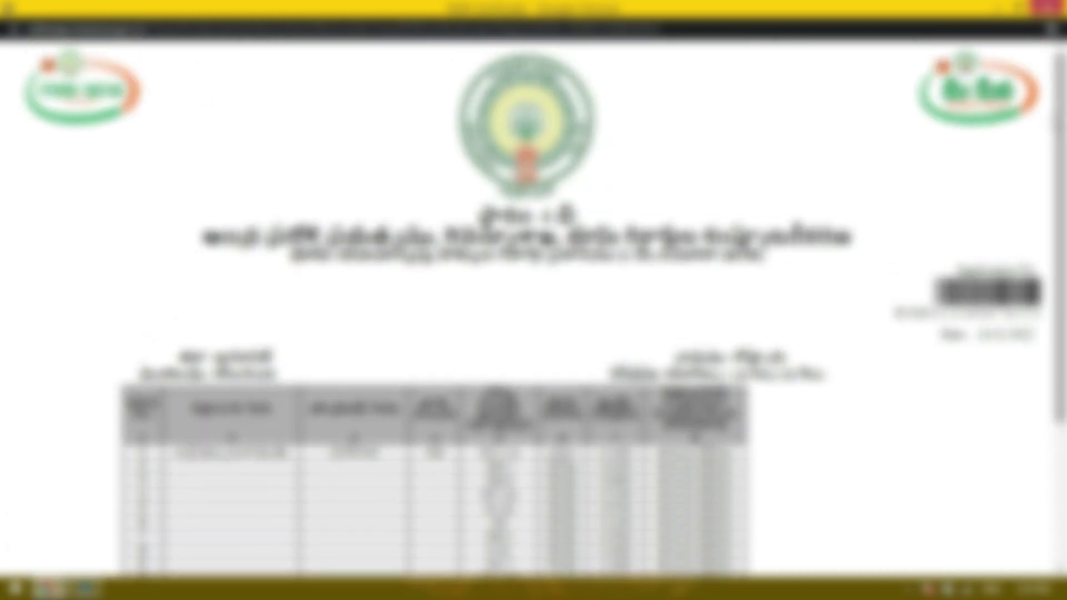
scroll(637, 369, "down", 3)
scroll(639, 432, "up", 3)
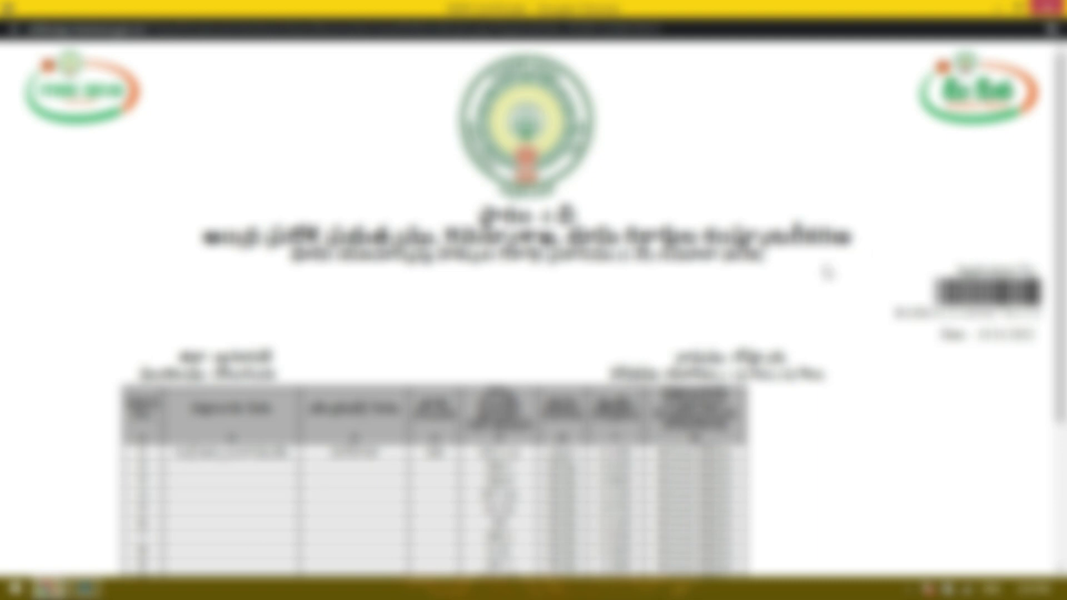
left_click(1047, 7)
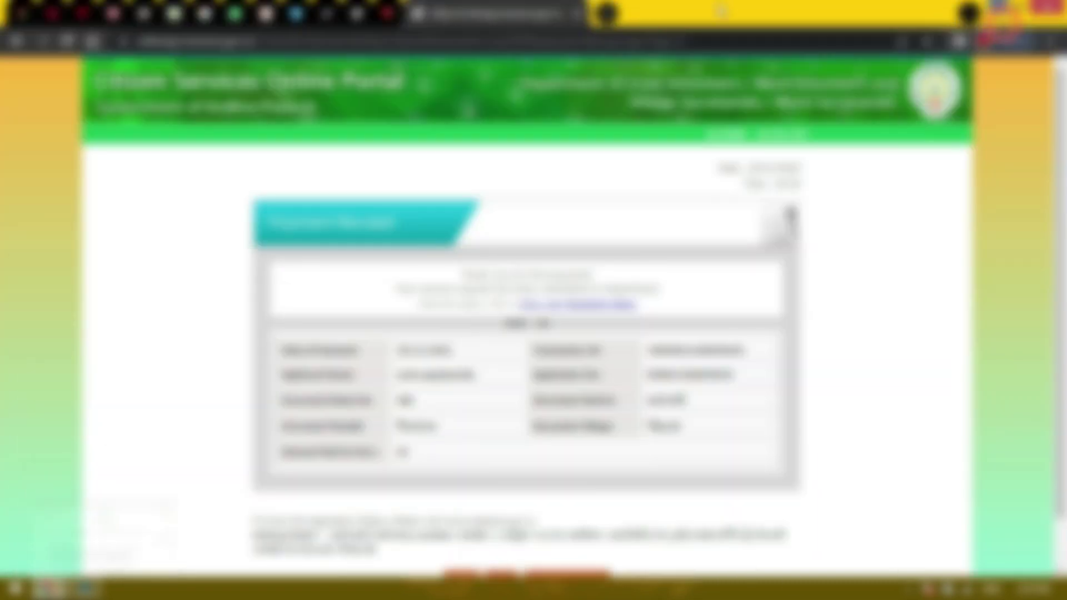
Return from the payment receipt to the portal's home page and open the My Transactions page.
scroll(630, 329, "down", 1)
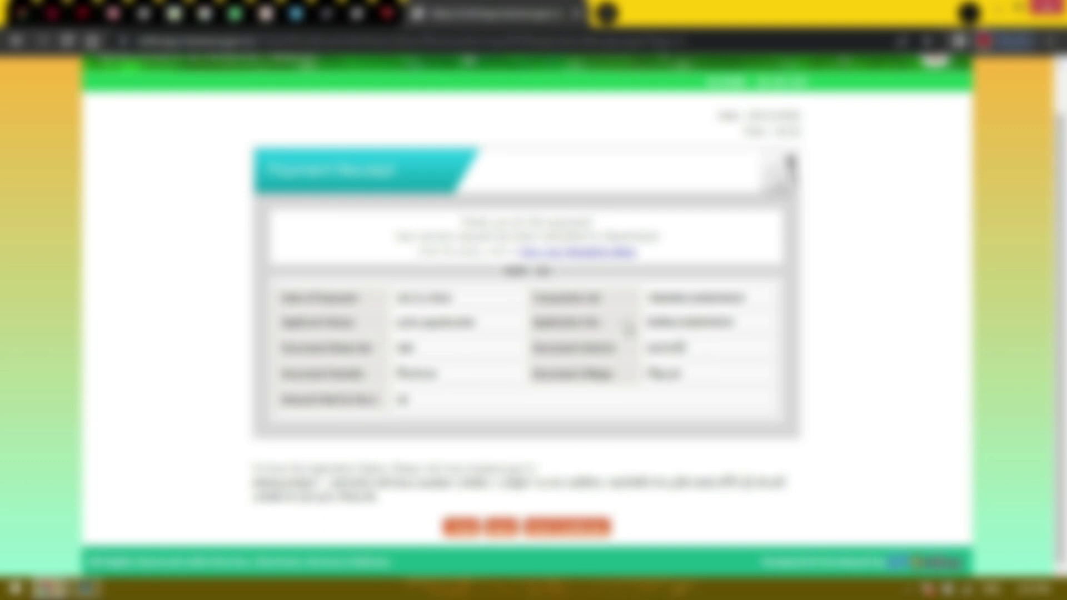
scroll(678, 396, "up", 1)
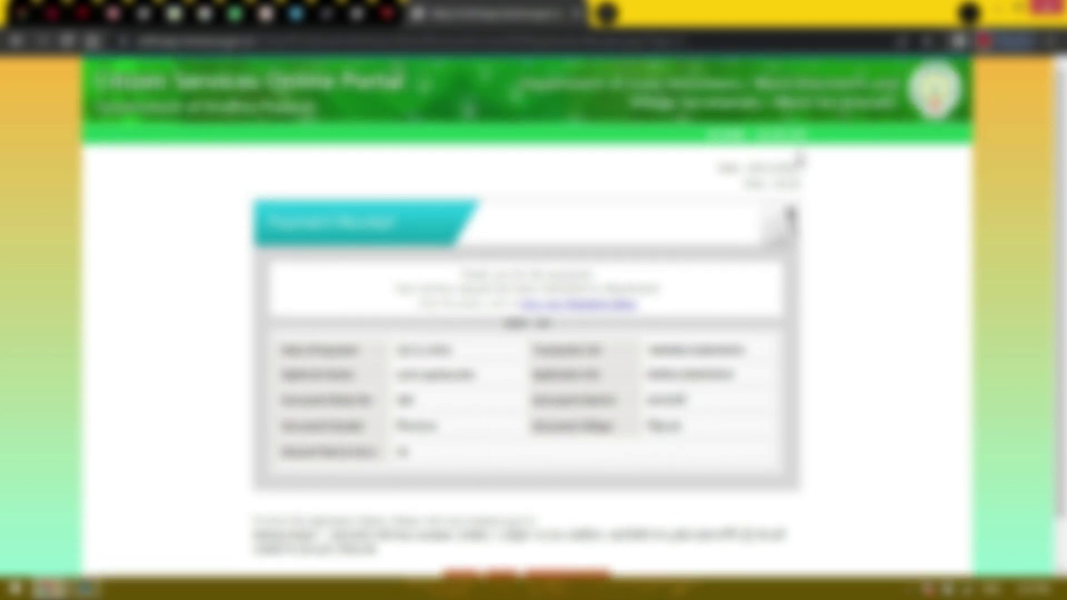
left_click(727, 135)
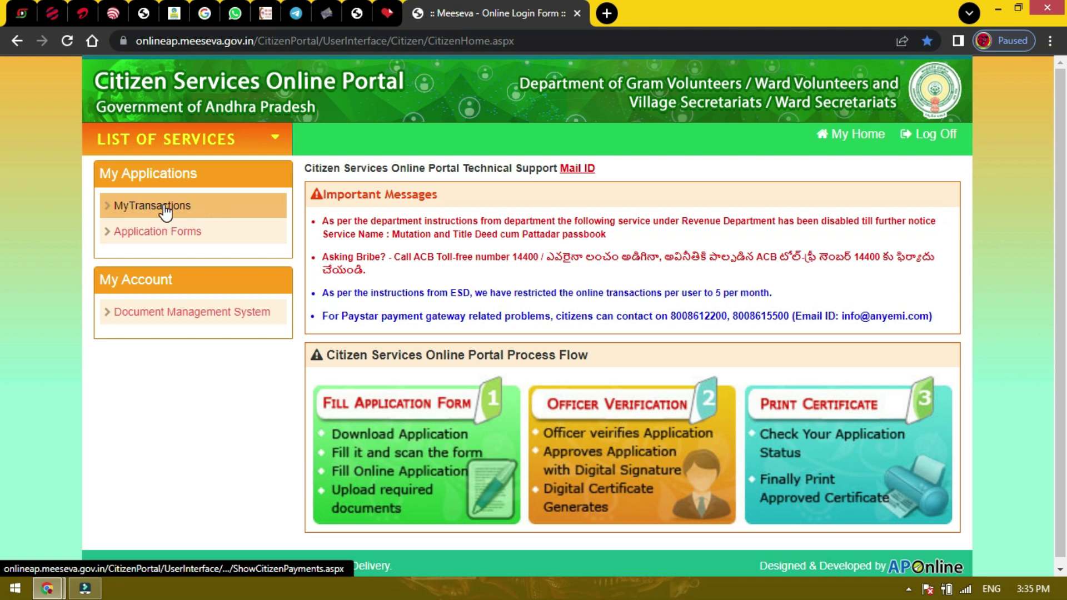
left_click(165, 210)
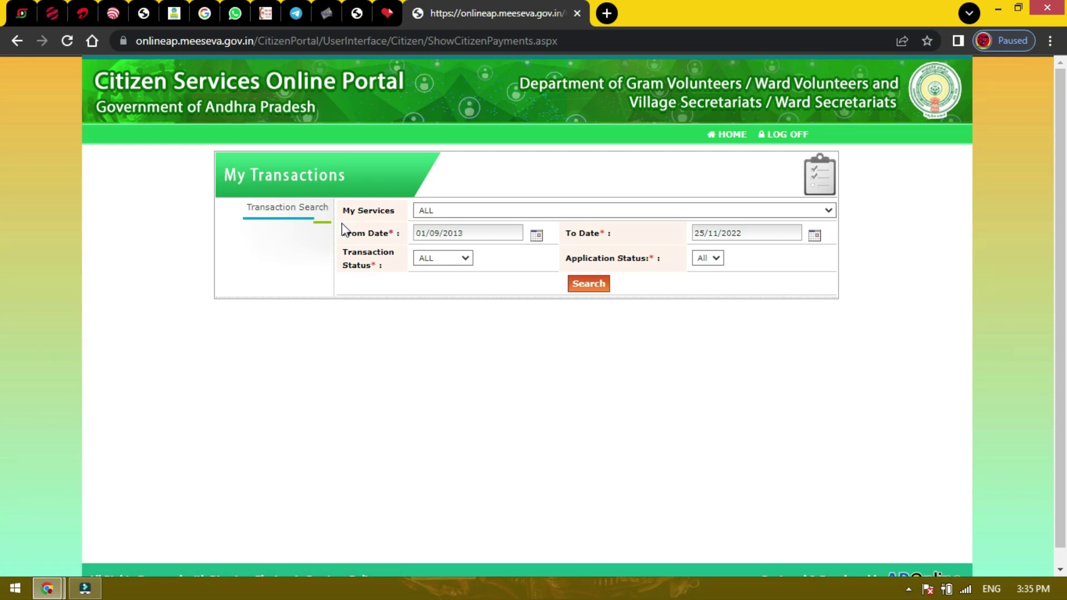
Search the transactions from 30/08/2013 to 25/11/2022 and open the ROR - 1B transaction.
left_click(535, 238)
left_click(632, 266)
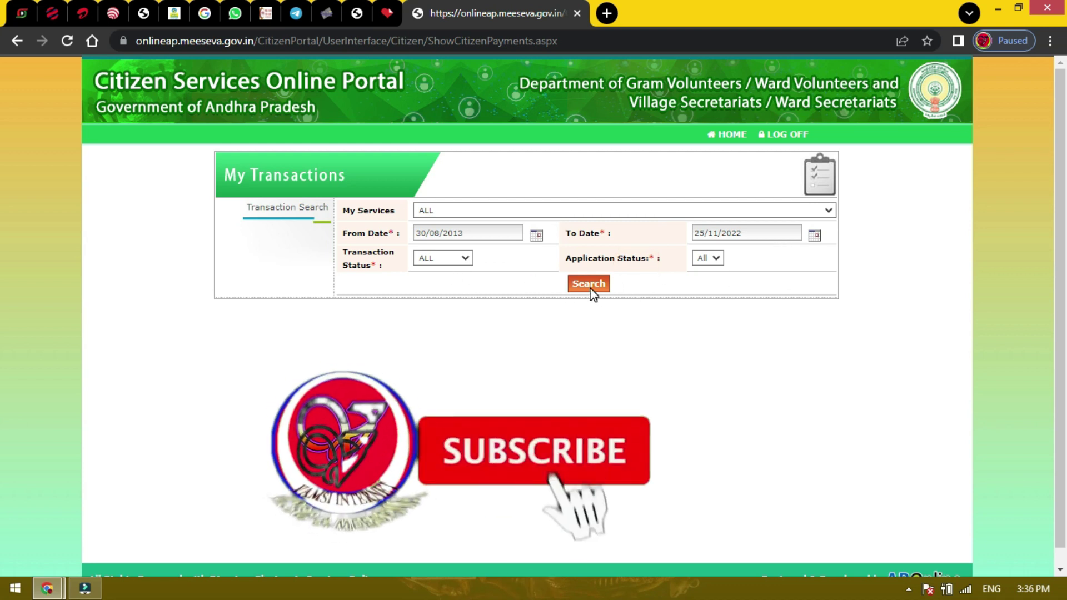
left_click(589, 286)
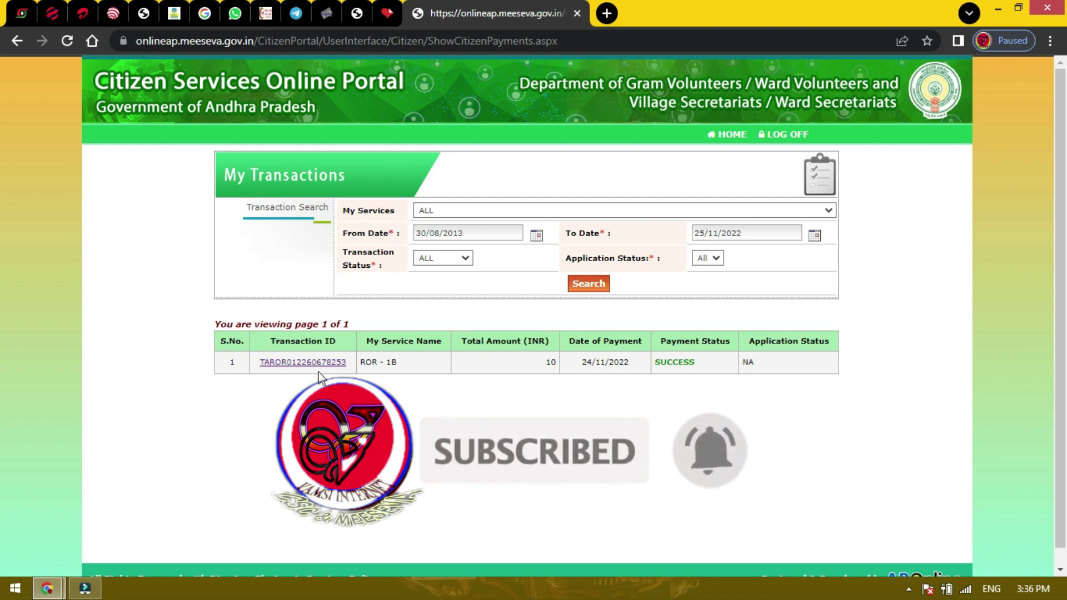
left_click(305, 364)
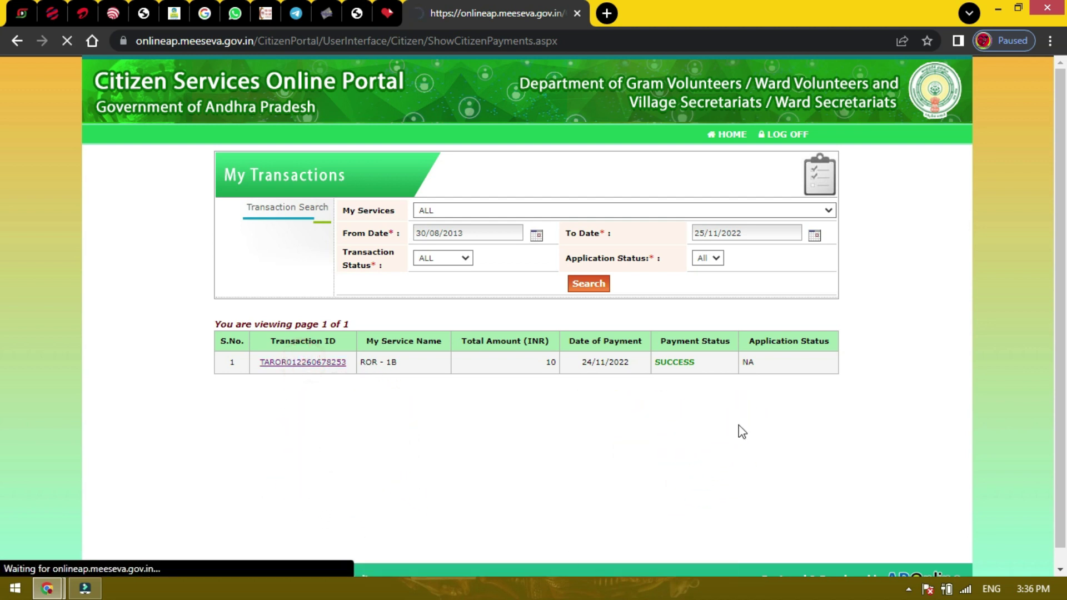